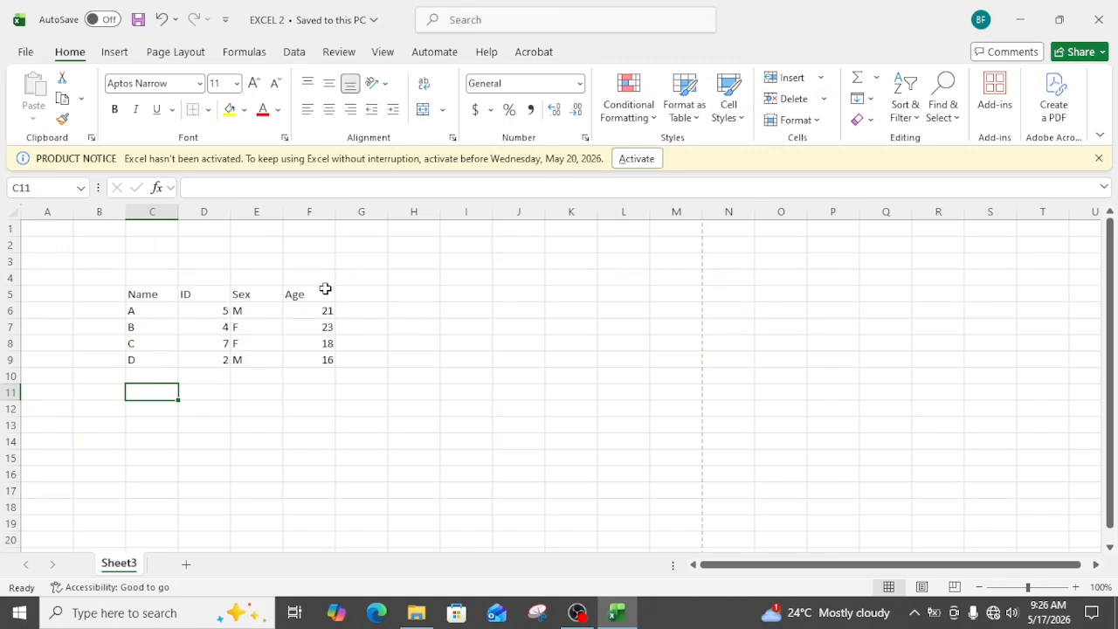
Move the Age column with its values from F5:F9 to the cells starting at J7.
left_click(250, 311)
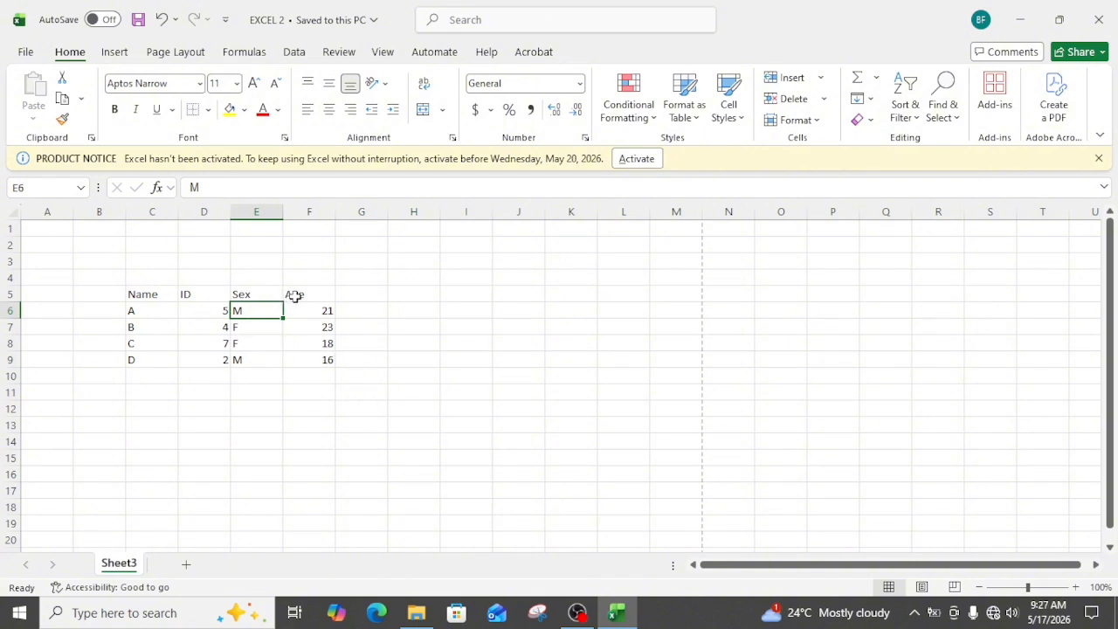
left_click_drag(292, 296, 316, 356)
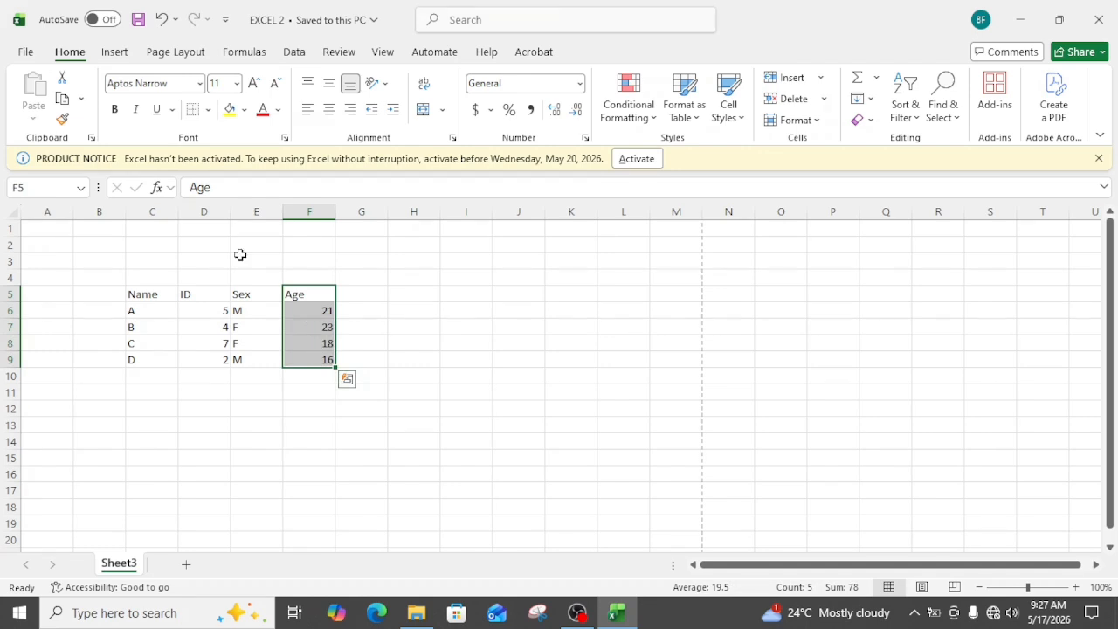
left_click(66, 79)
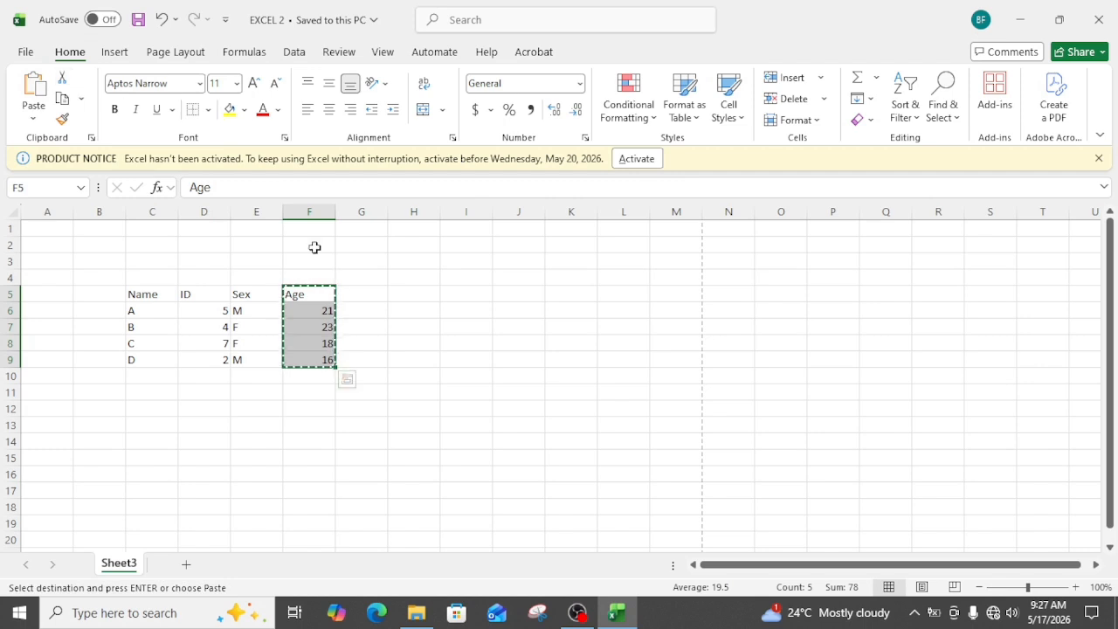
left_click(534, 325)
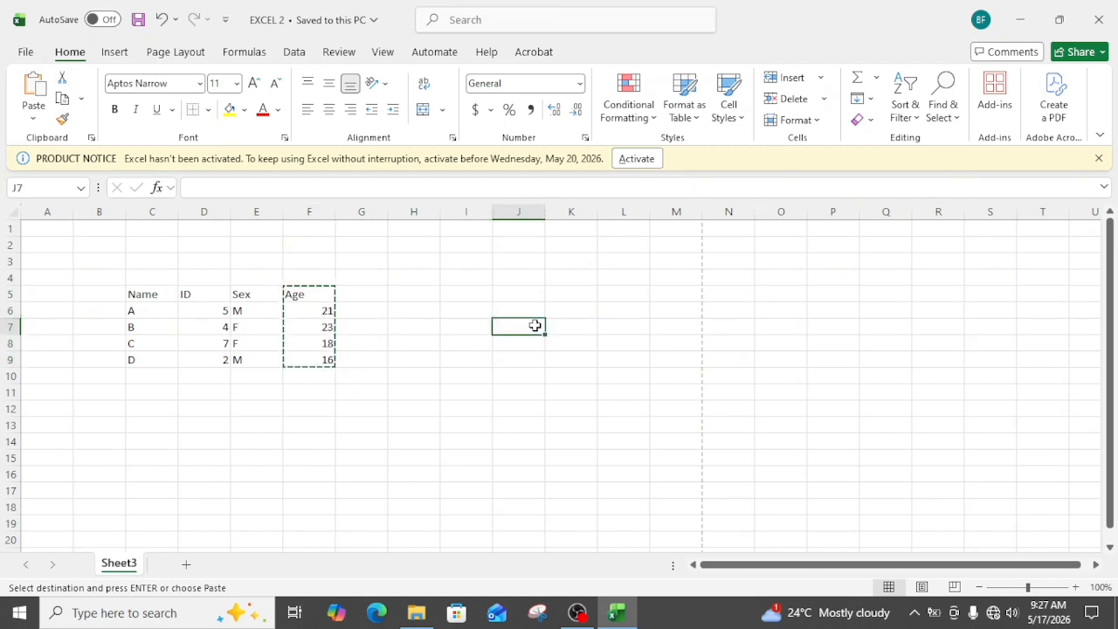
left_click(35, 91)
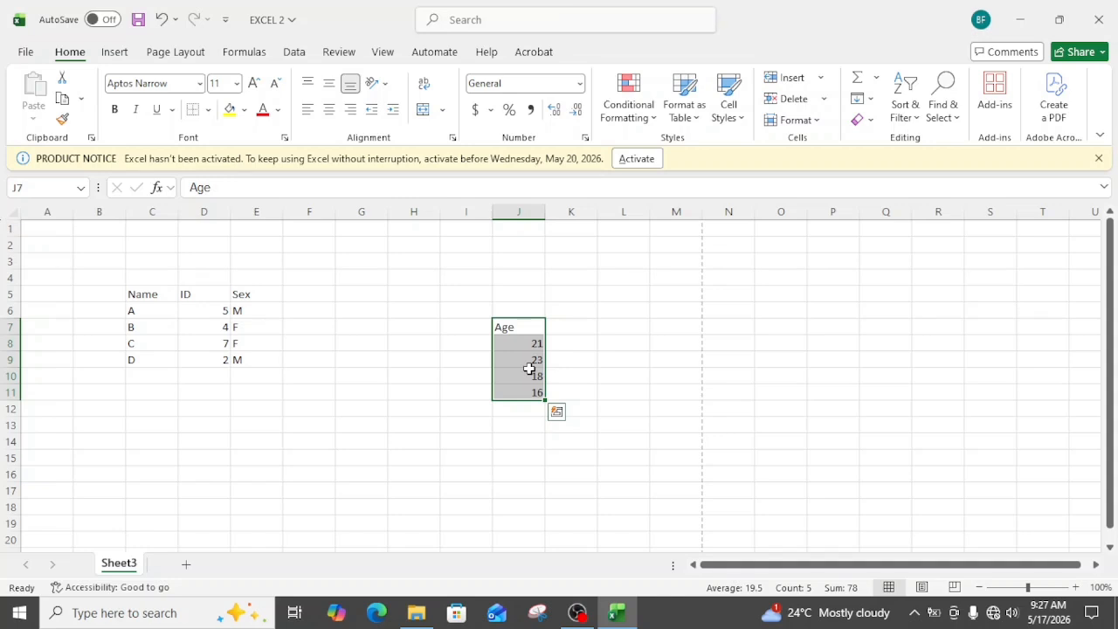
key("Down")
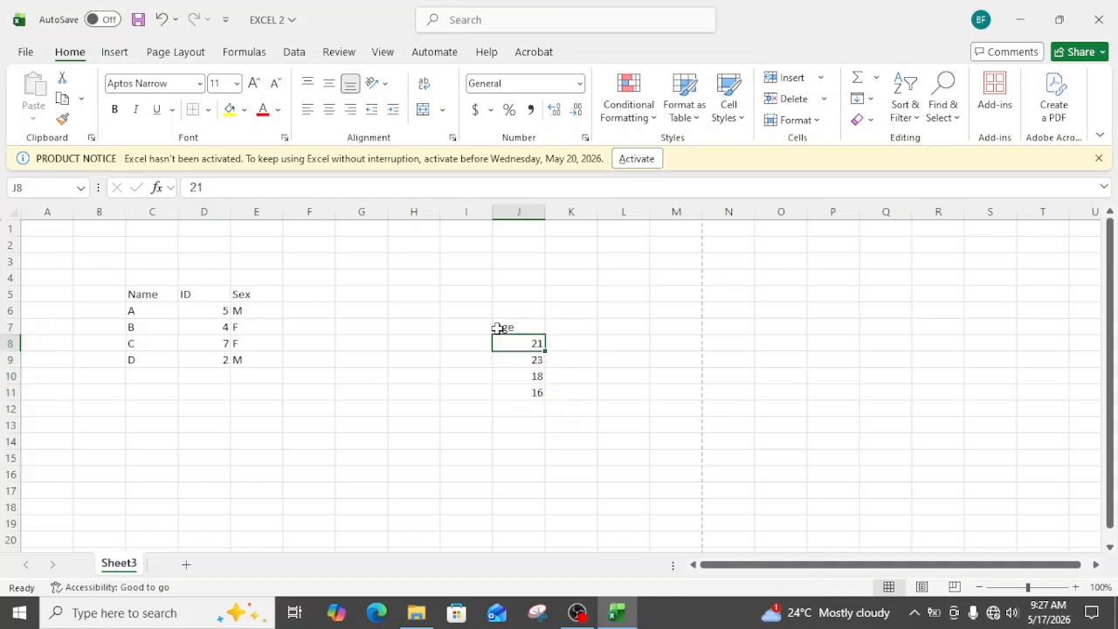
Copy the Age column from J7:J11 back into the table starting at F5.
left_click_drag(499, 325, 521, 390)
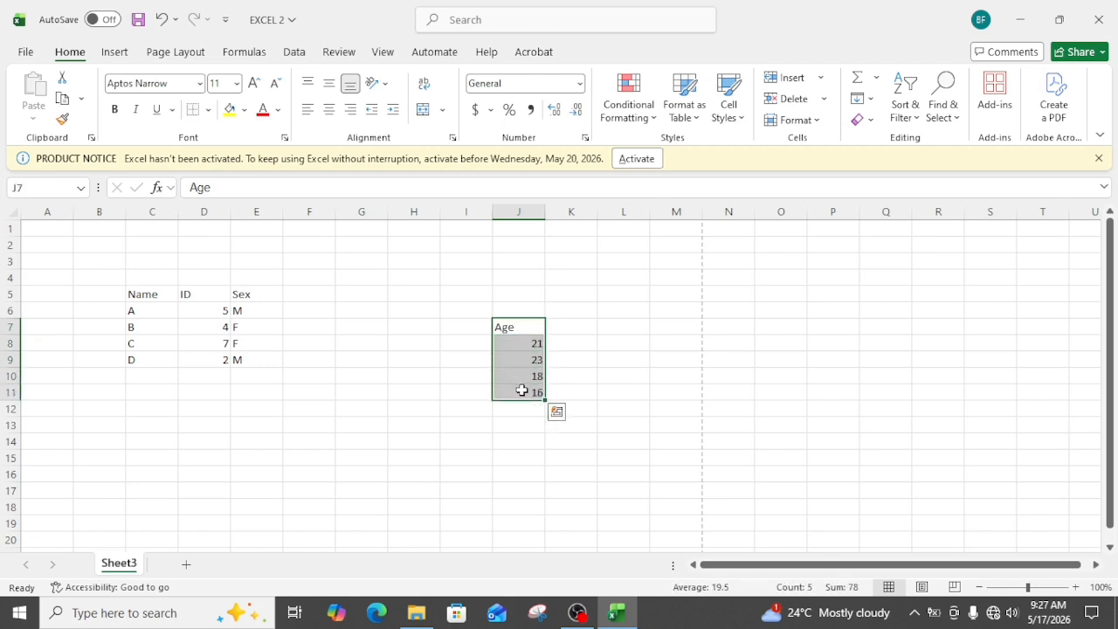
left_click(63, 98)
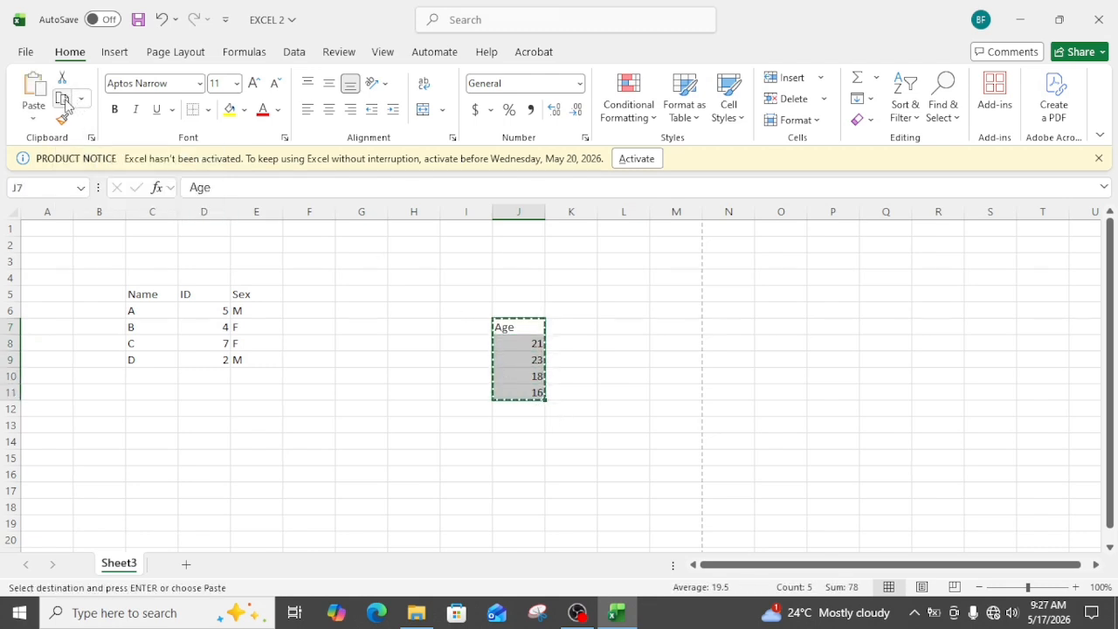
left_click(307, 292)
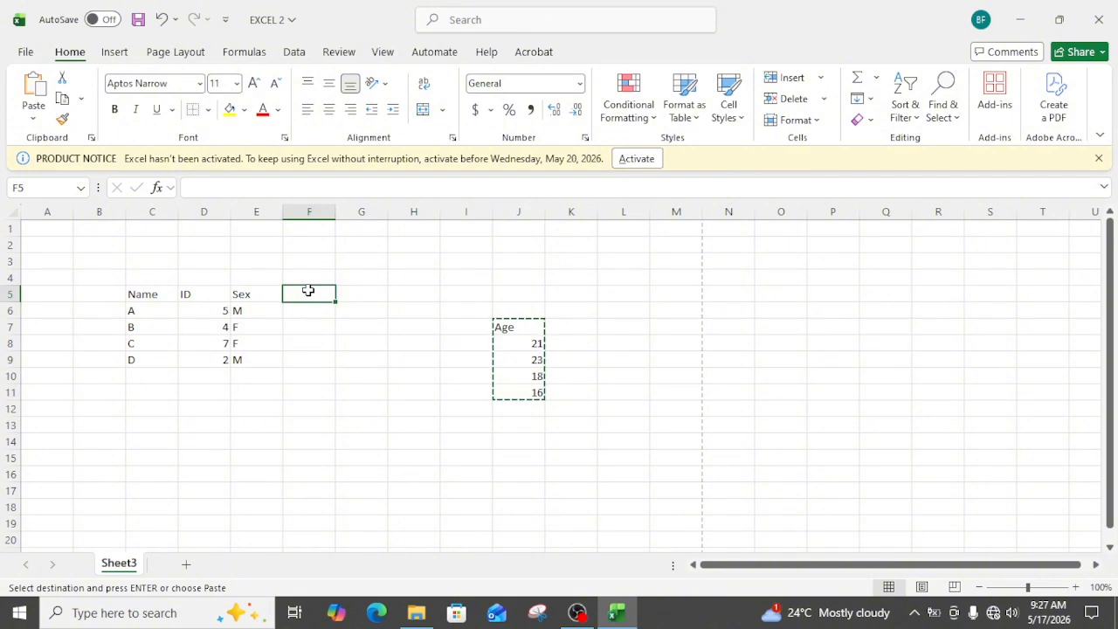
left_click(41, 96)
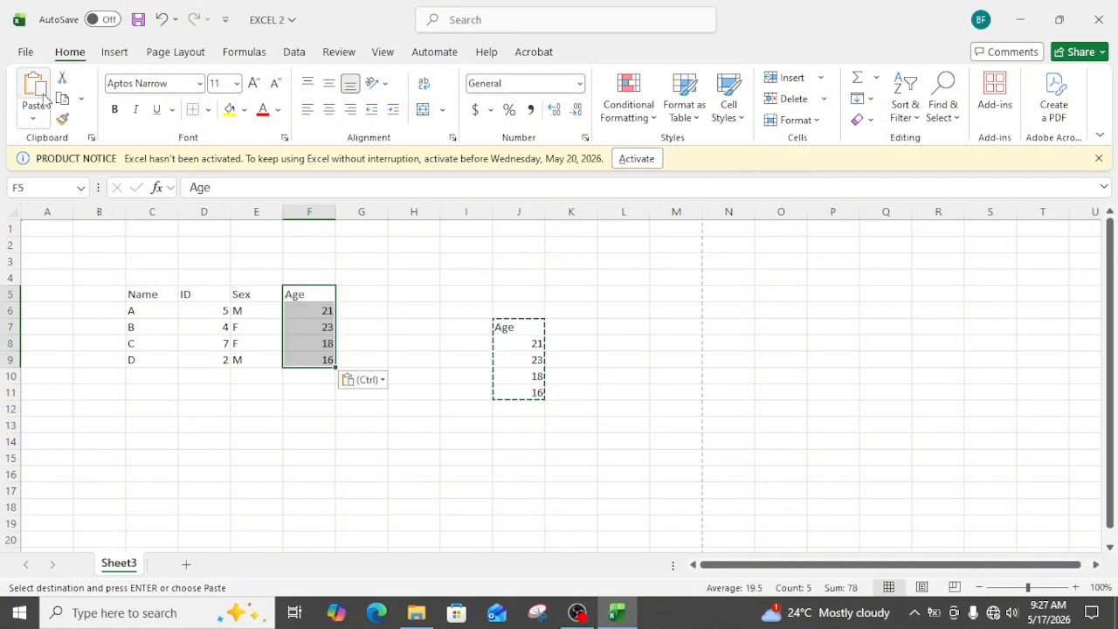
left_click(325, 313)
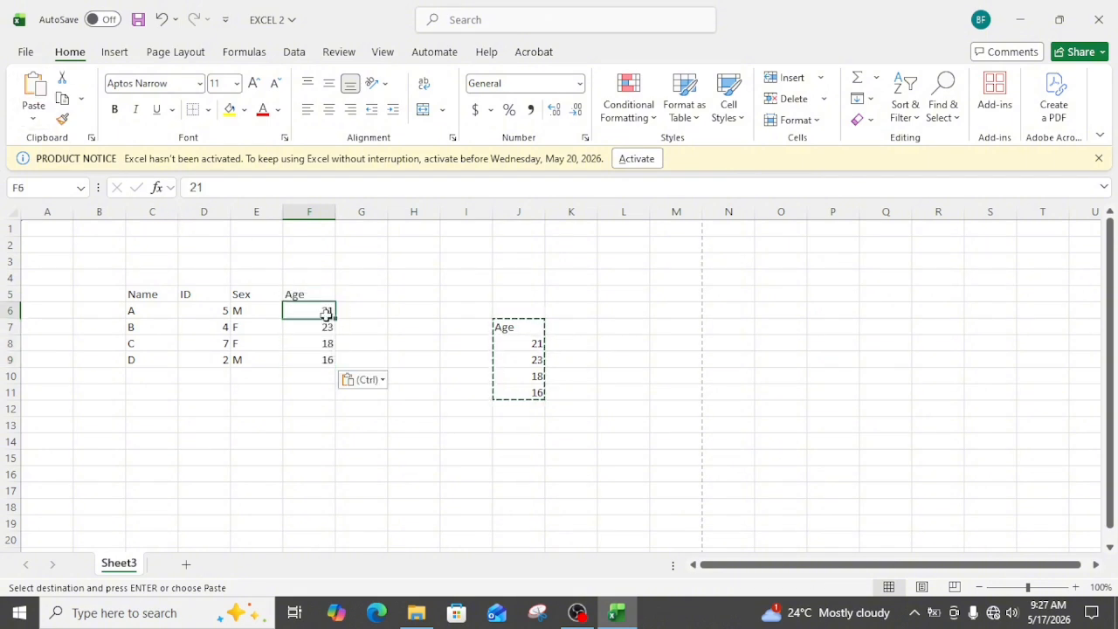
left_click(518, 360)
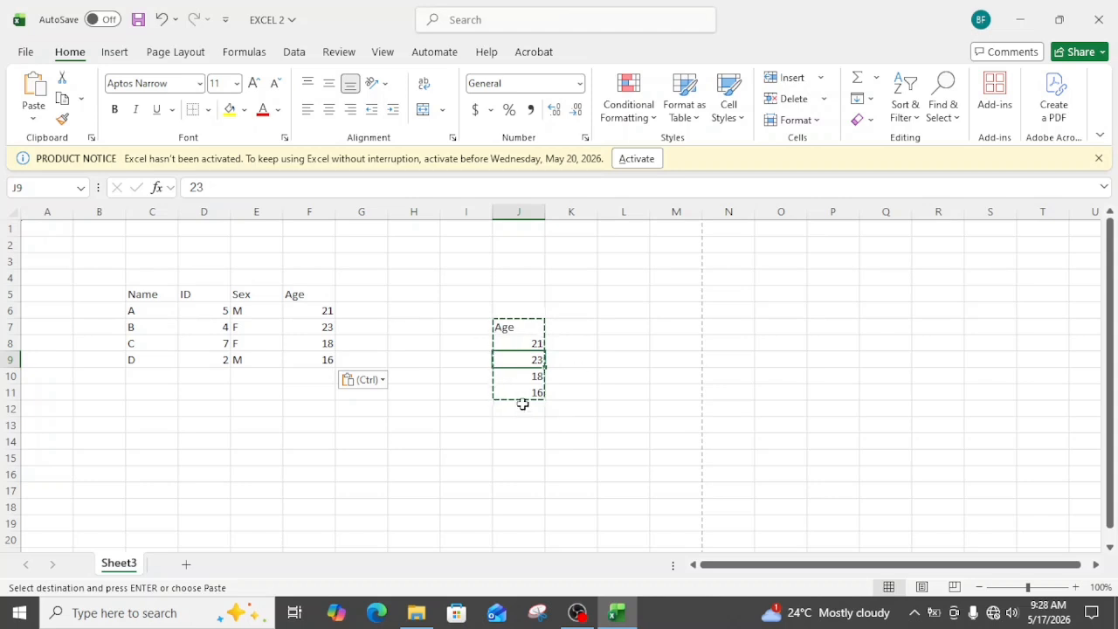
double_click(518, 342)
left_click(536, 328)
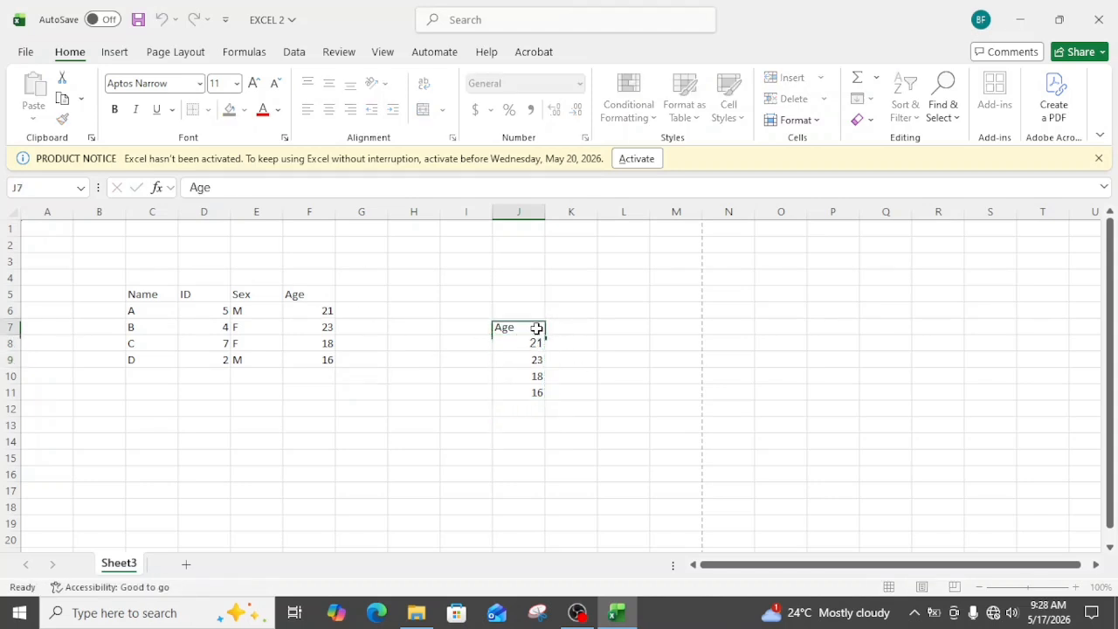
left_click_drag(536, 327, 533, 393)
left_click(525, 367)
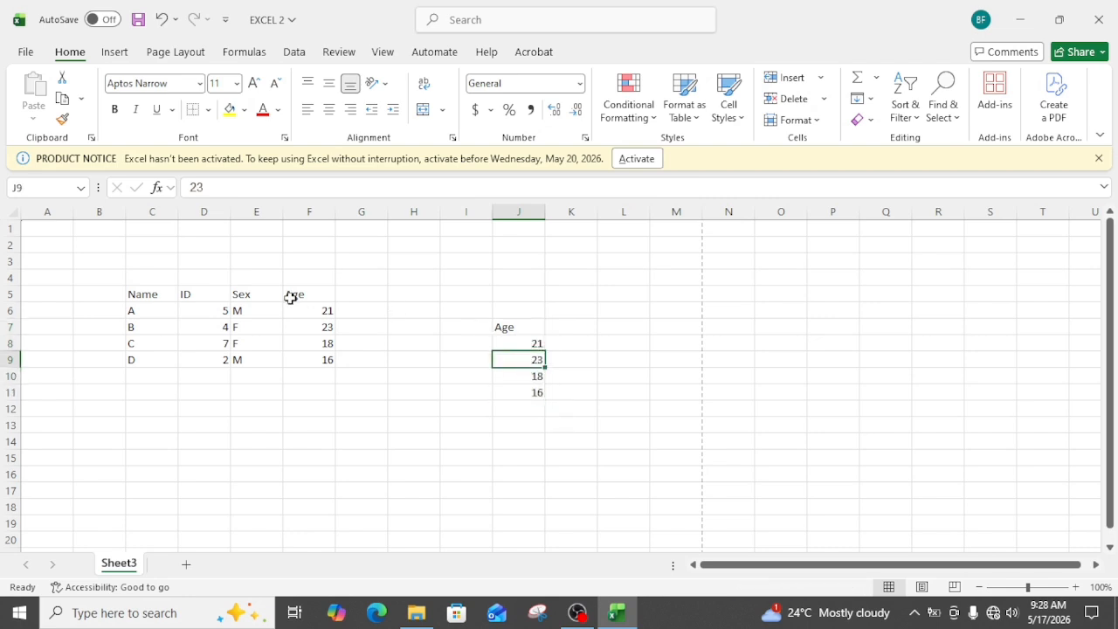
left_click(507, 323)
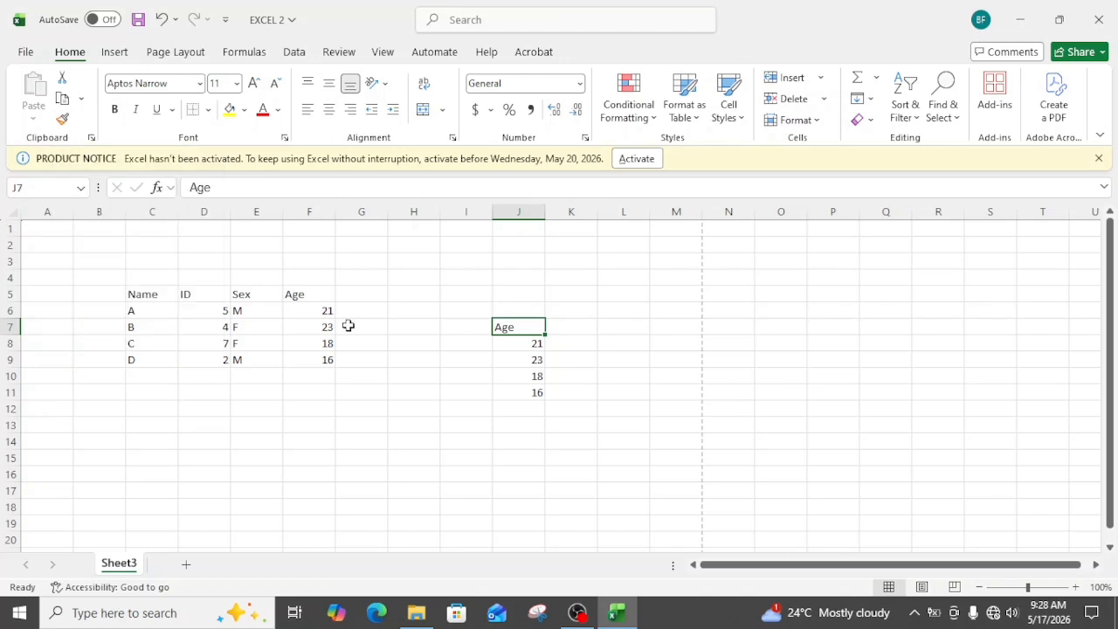
left_click(141, 295)
left_click(200, 292)
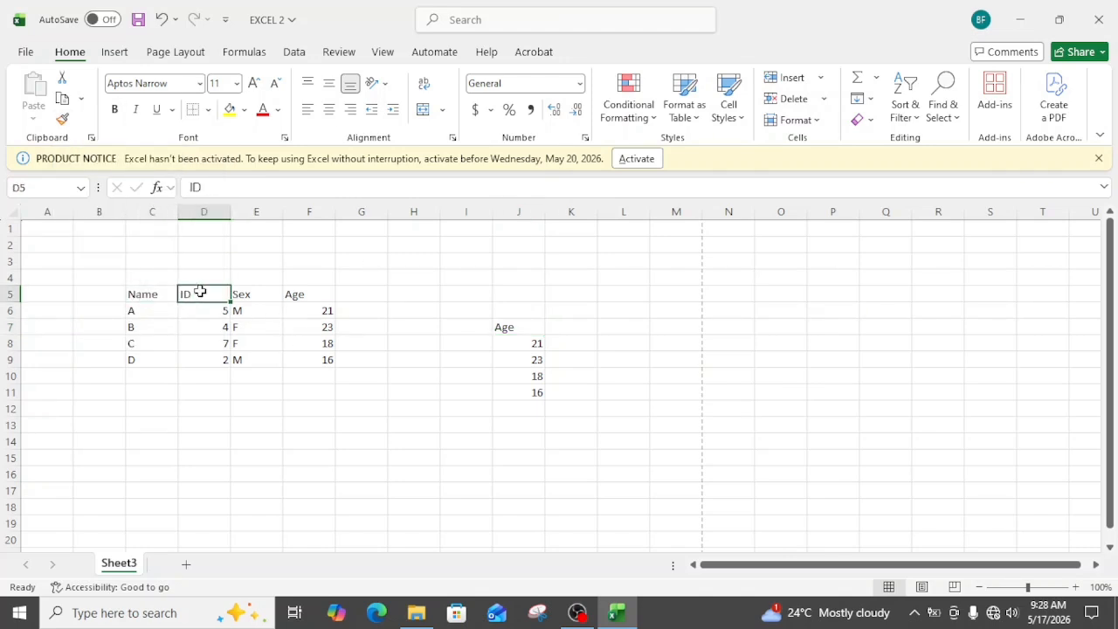
Format the Name and ID headers in C5:D5 as bold with font size 16.
left_click_drag(142, 296, 199, 294)
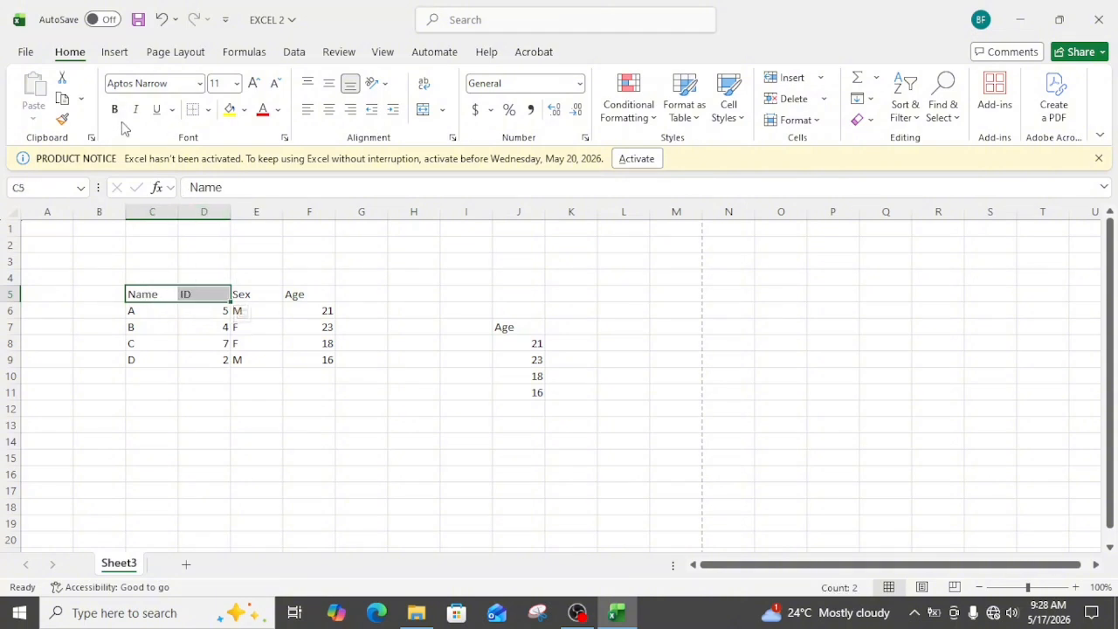
left_click(115, 112)
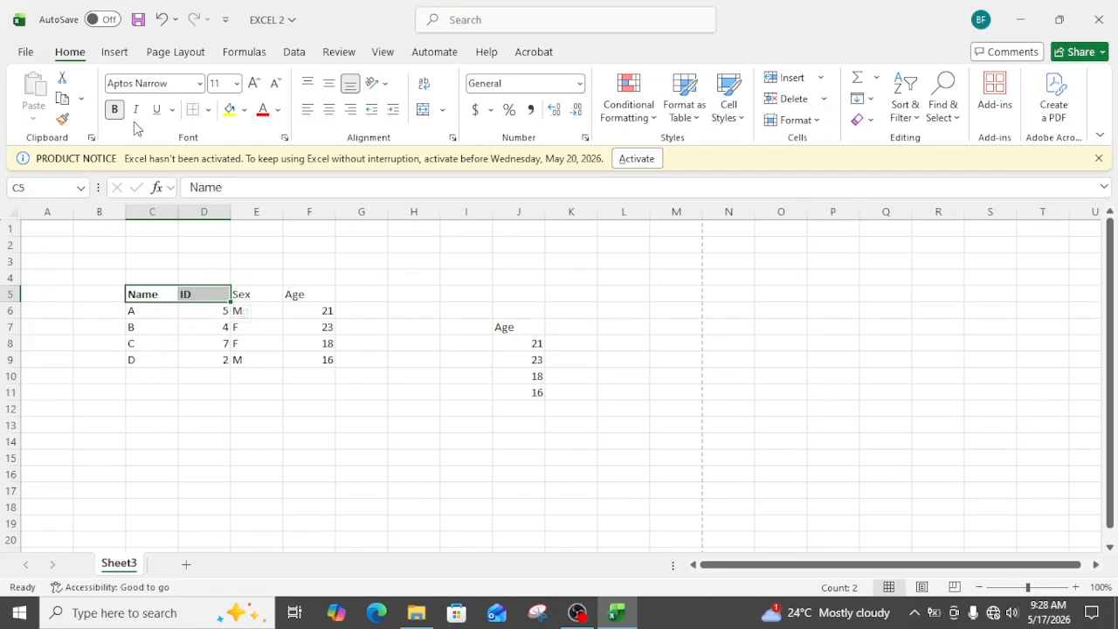
left_click(237, 83)
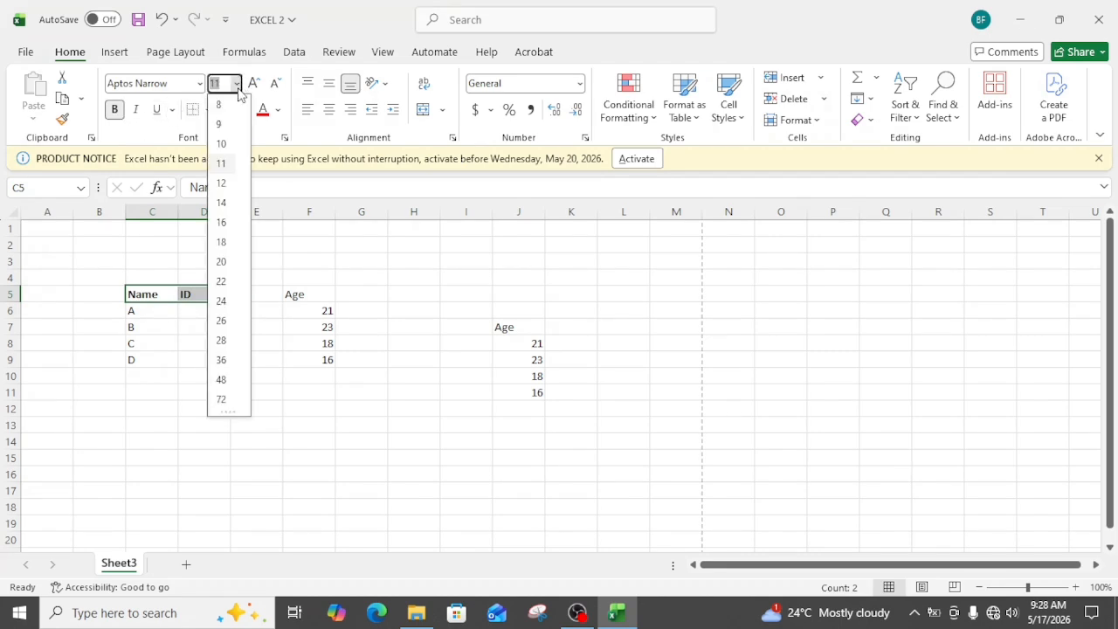
left_click(221, 223)
left_click(186, 328)
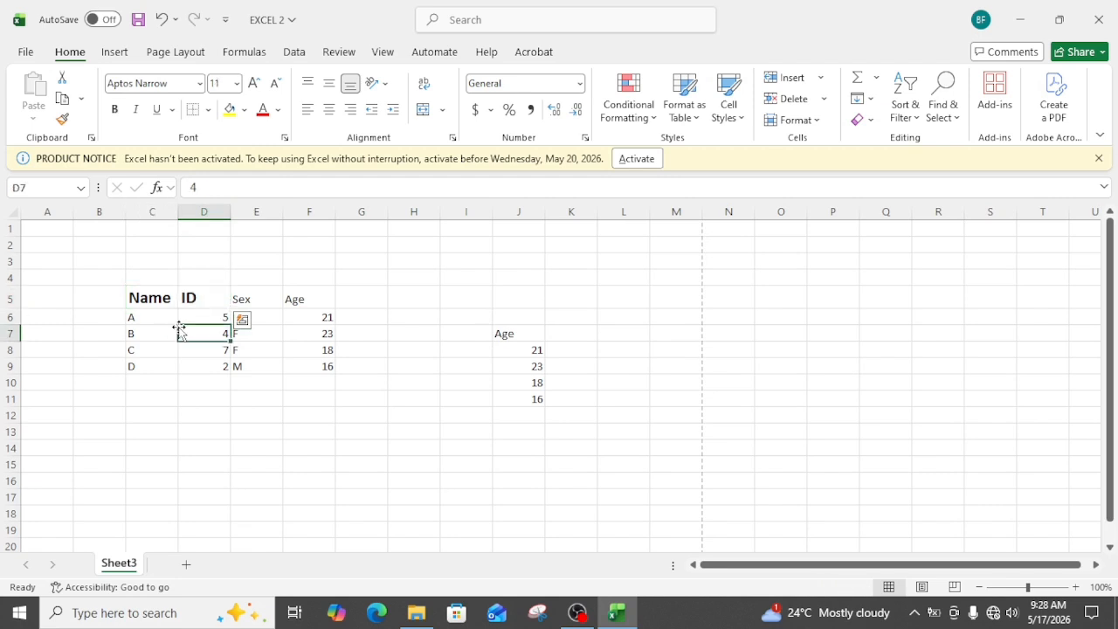
left_click(154, 297)
left_click(207, 301)
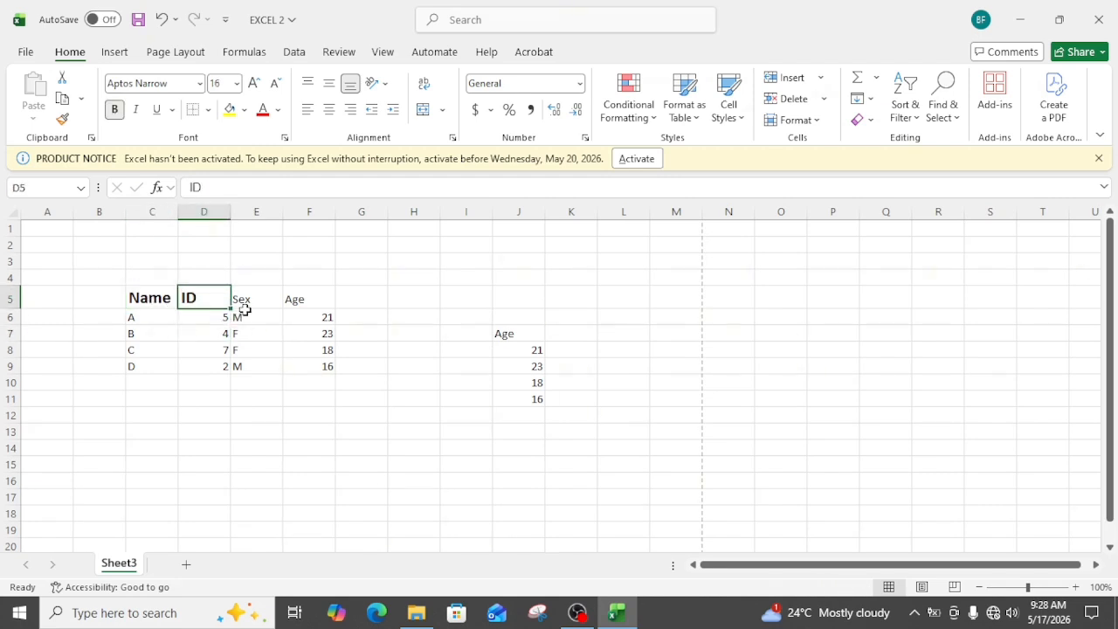
left_click(255, 300)
left_click(303, 299)
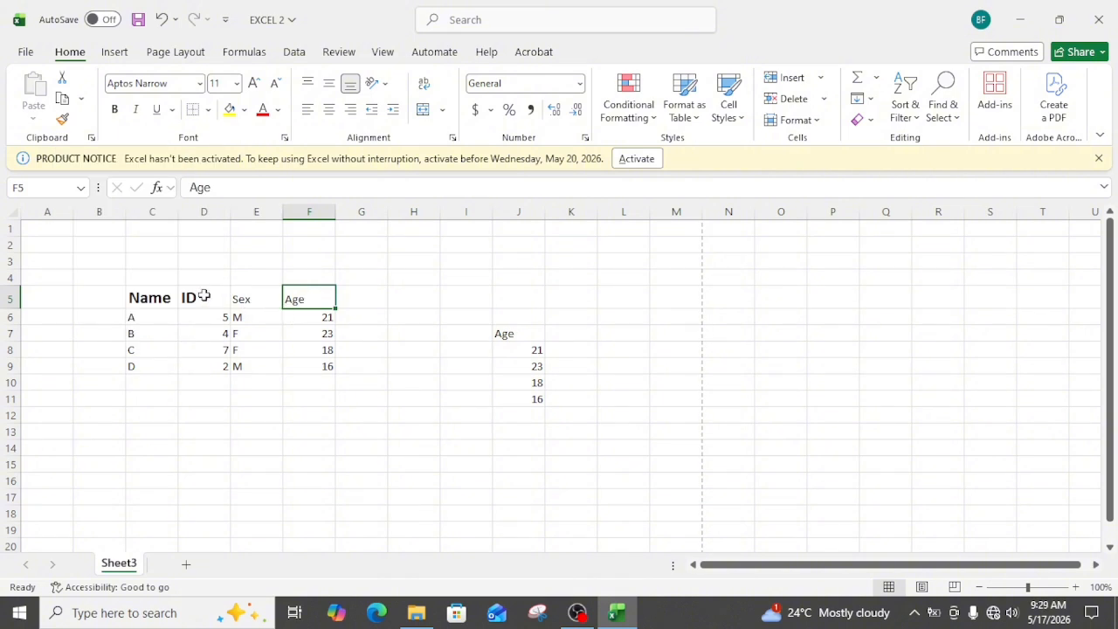
left_click(147, 300)
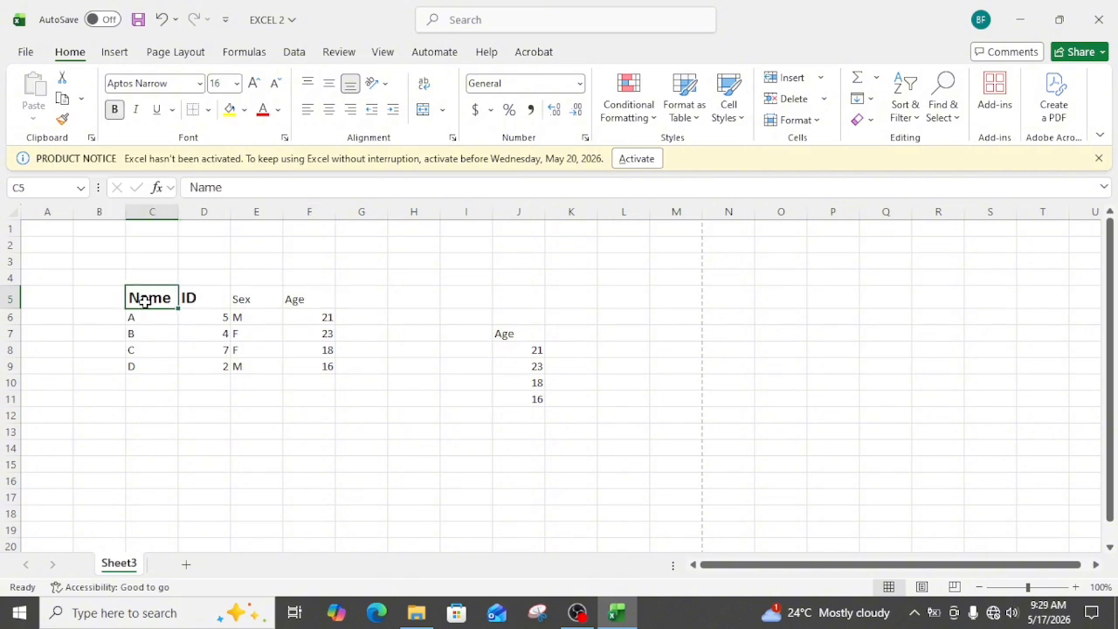
left_click(192, 299)
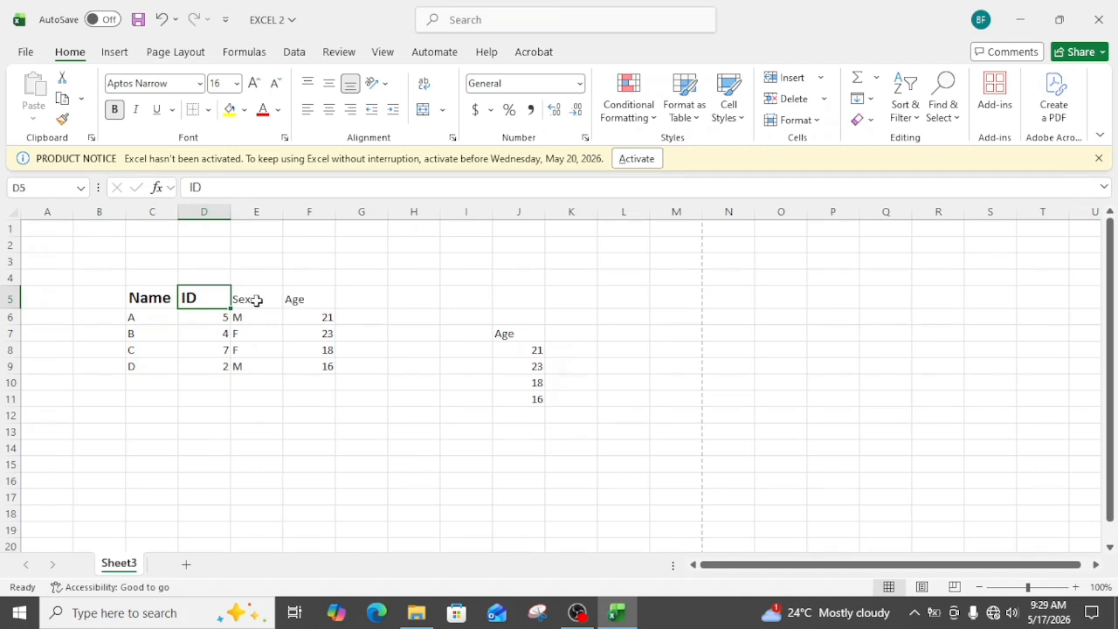
Try to apply the formatting of the Name and ID headers to D5:F5 with Format Painter.
left_click_drag(154, 298, 188, 299)
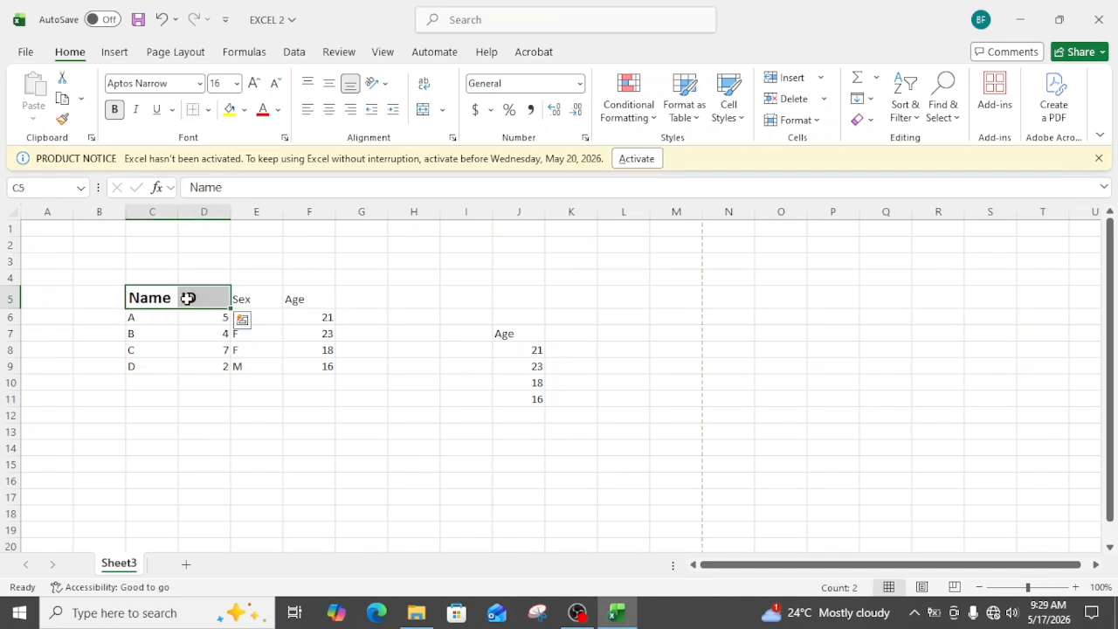
left_click(64, 122)
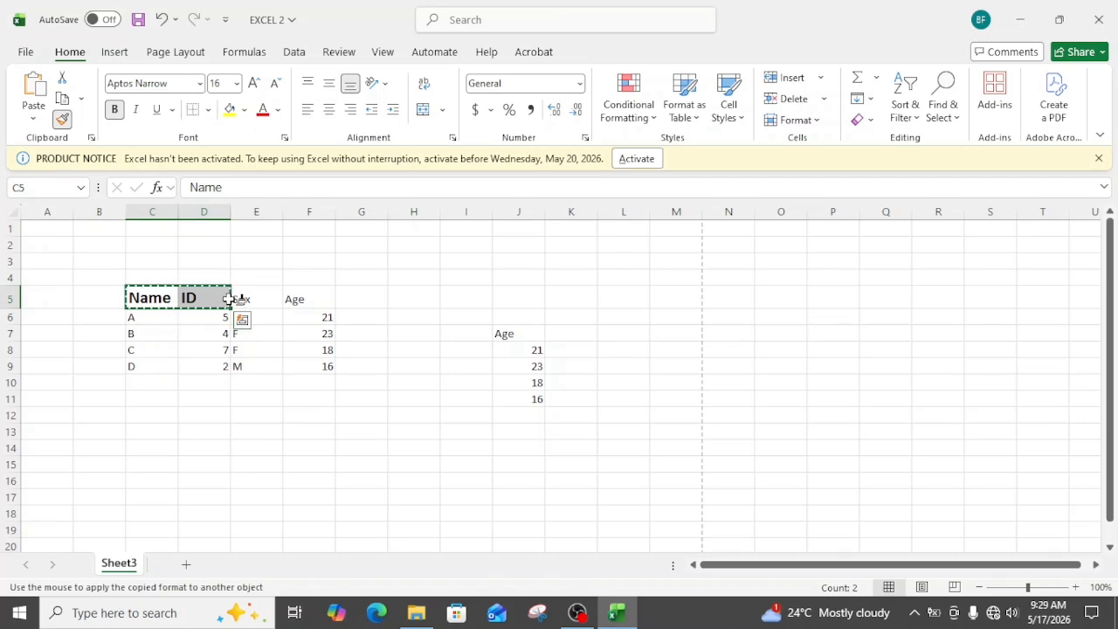
left_click_drag(229, 299, 297, 303)
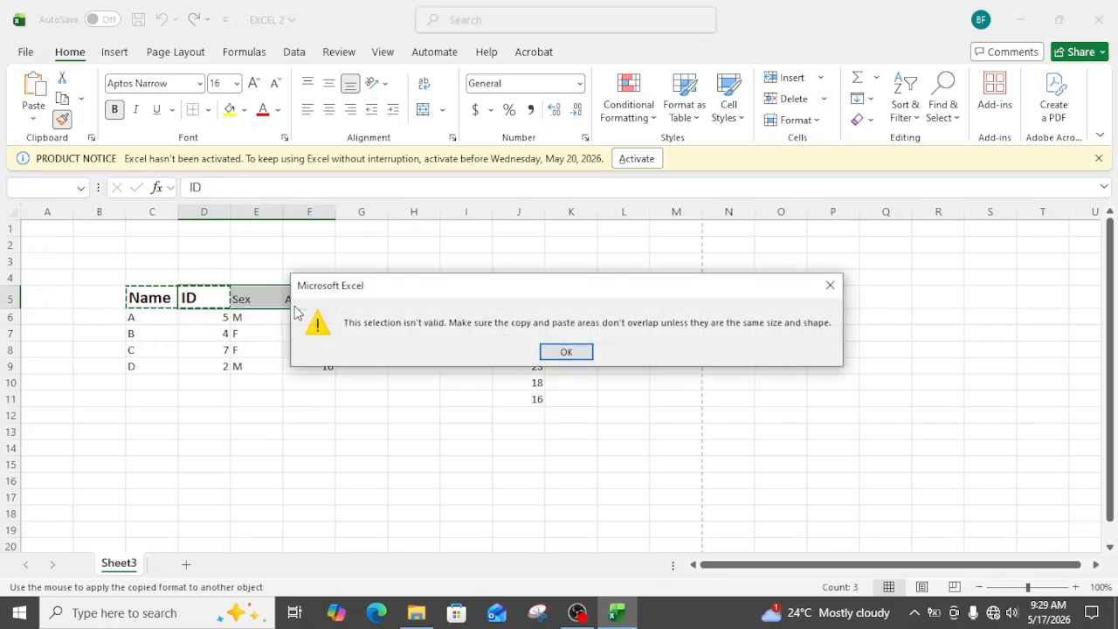
left_click(566, 351)
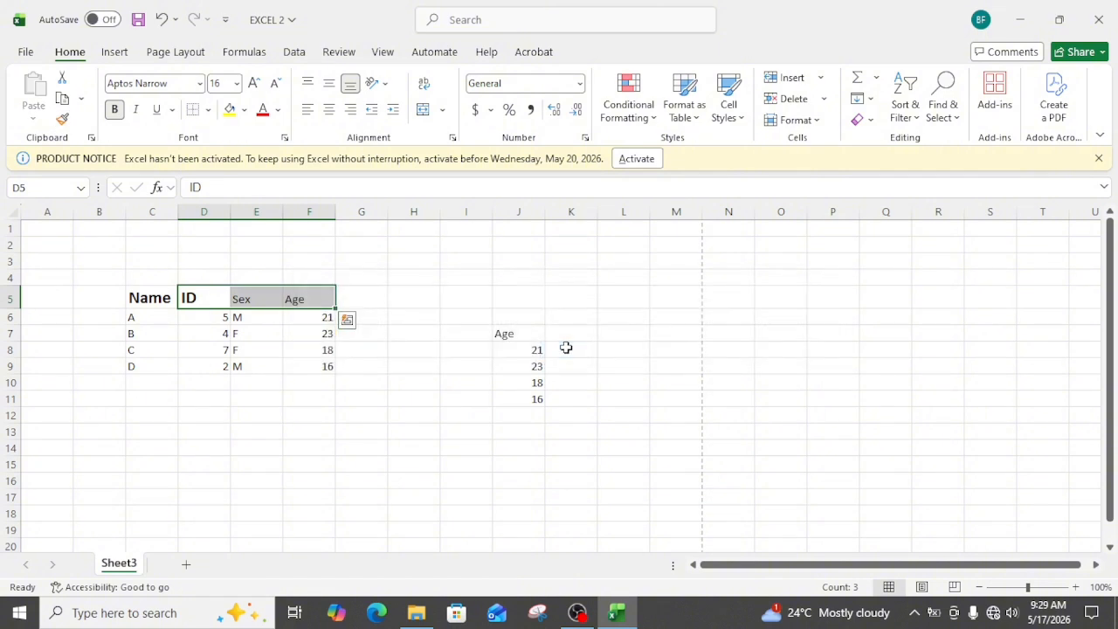
left_click(240, 299)
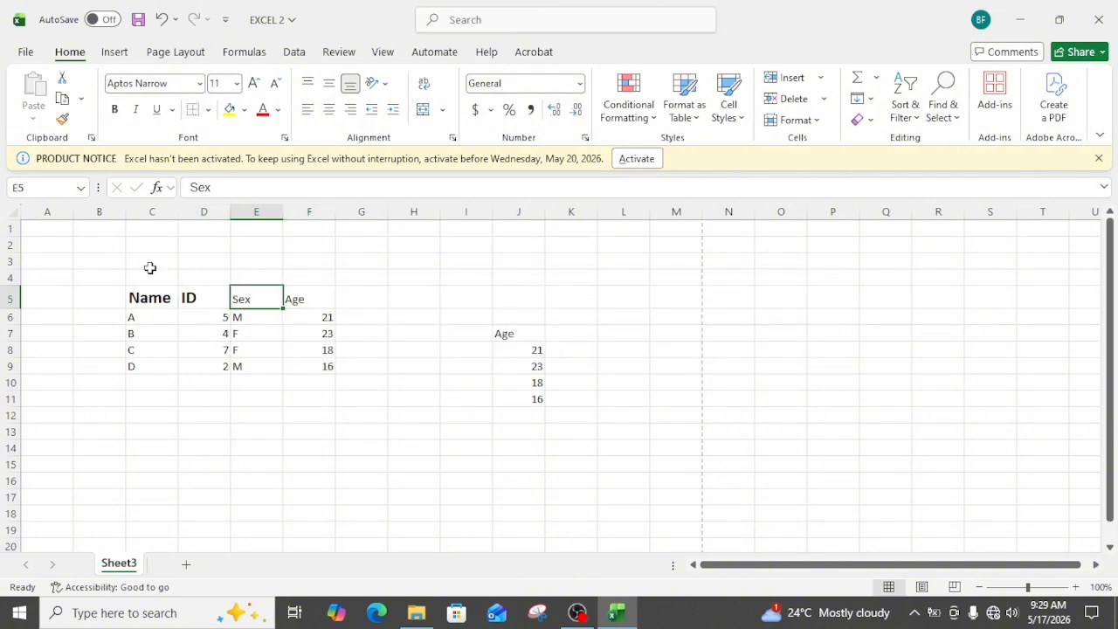
Apply the Name header's formatting to the ID, Sex and Age headers in D5:F5 with Format Painter.
left_click(158, 298)
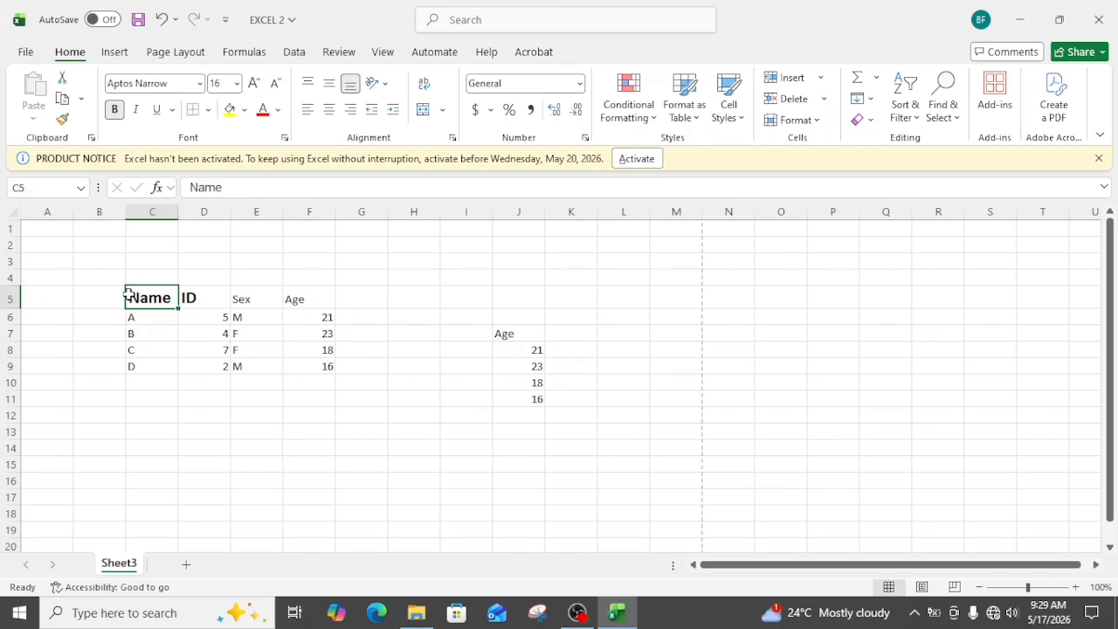
left_click(63, 119)
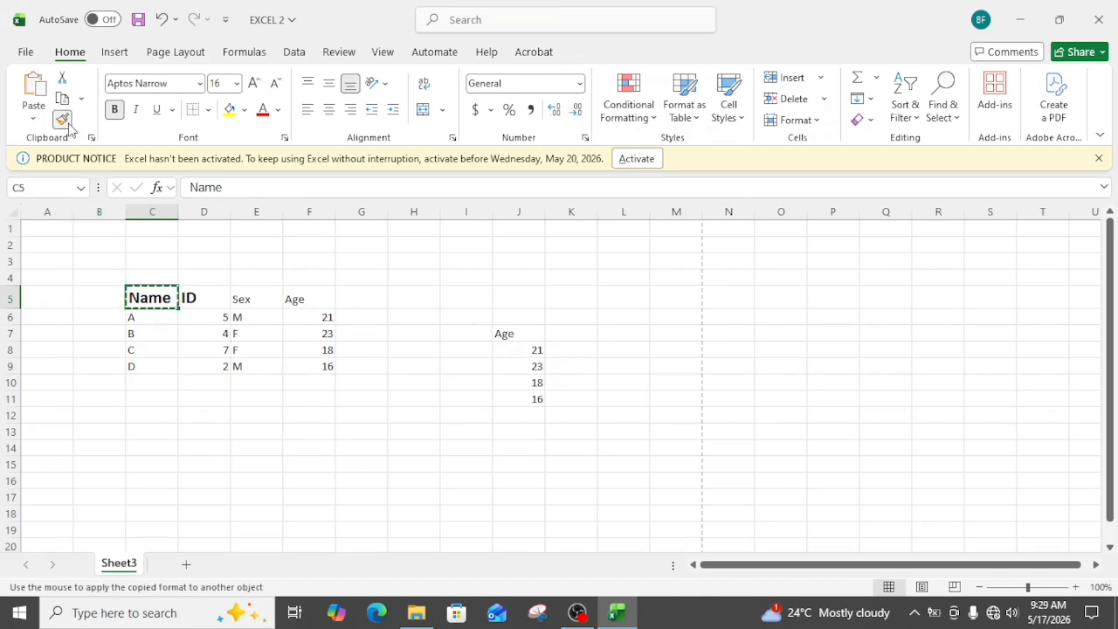
left_click_drag(225, 298, 297, 302)
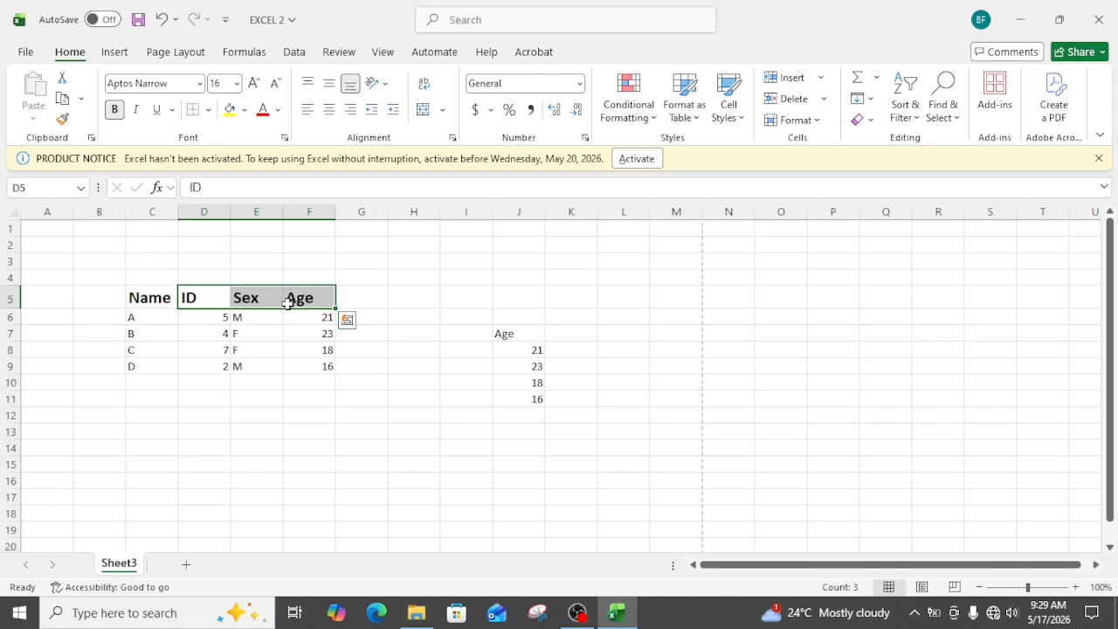
left_click(356, 304)
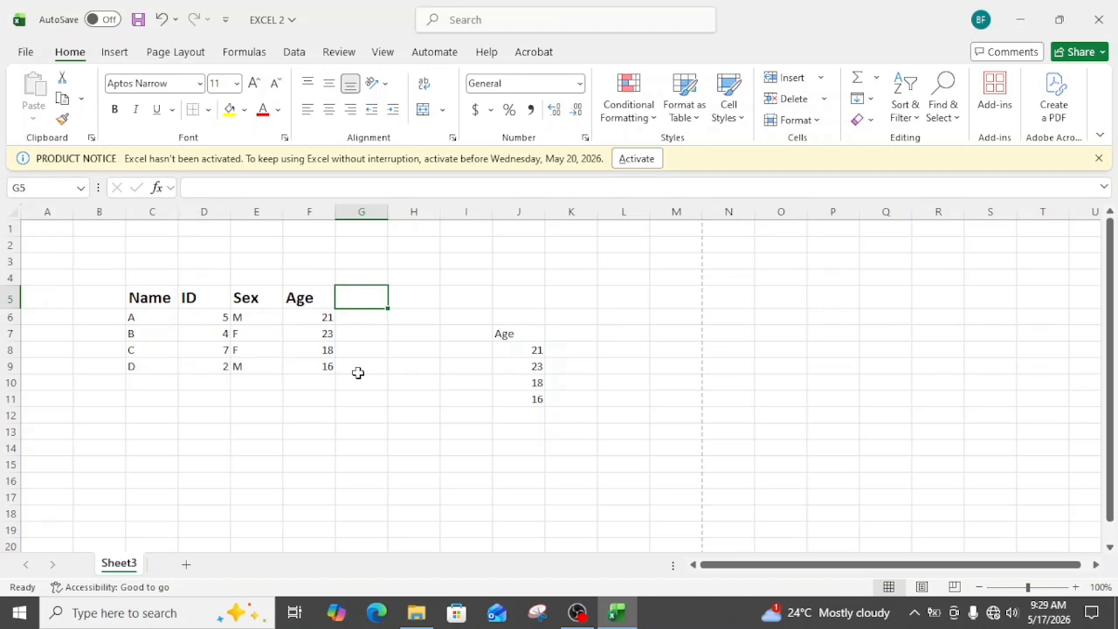
Apply the Age header's formatting to the age values in F6:F9 with Format Painter.
left_click(304, 301)
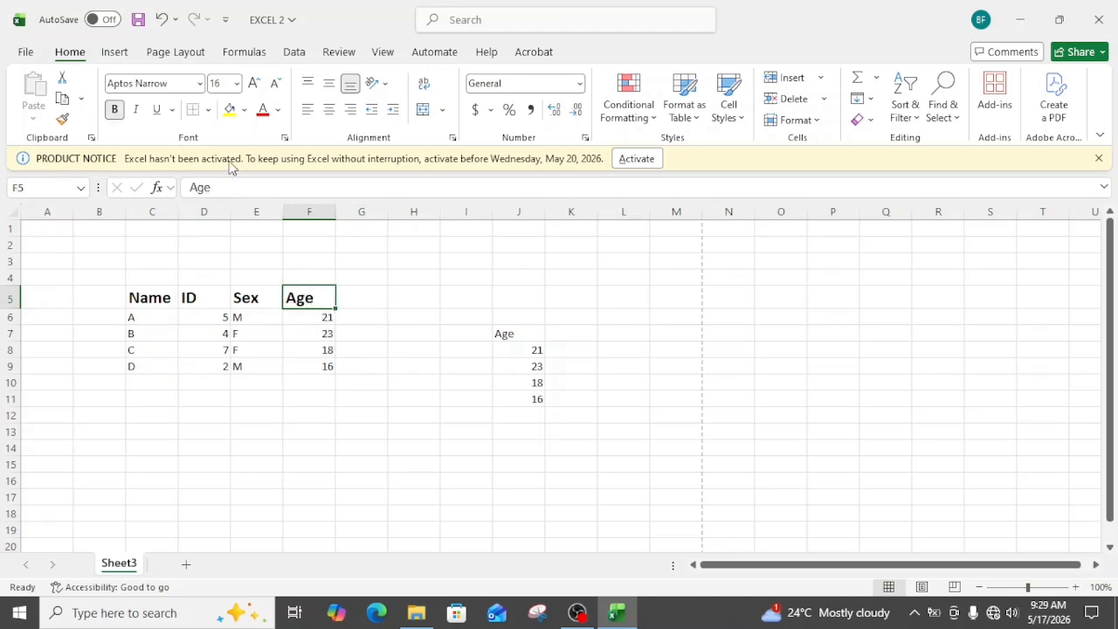
left_click(63, 121)
left_click(308, 317)
left_click_drag(308, 317, 320, 365)
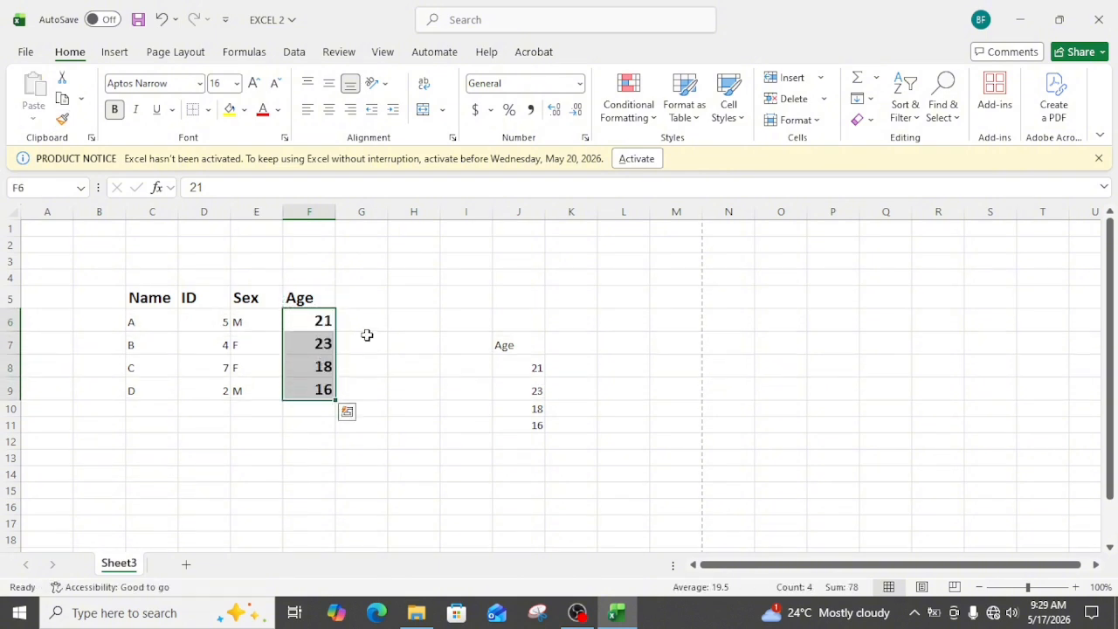